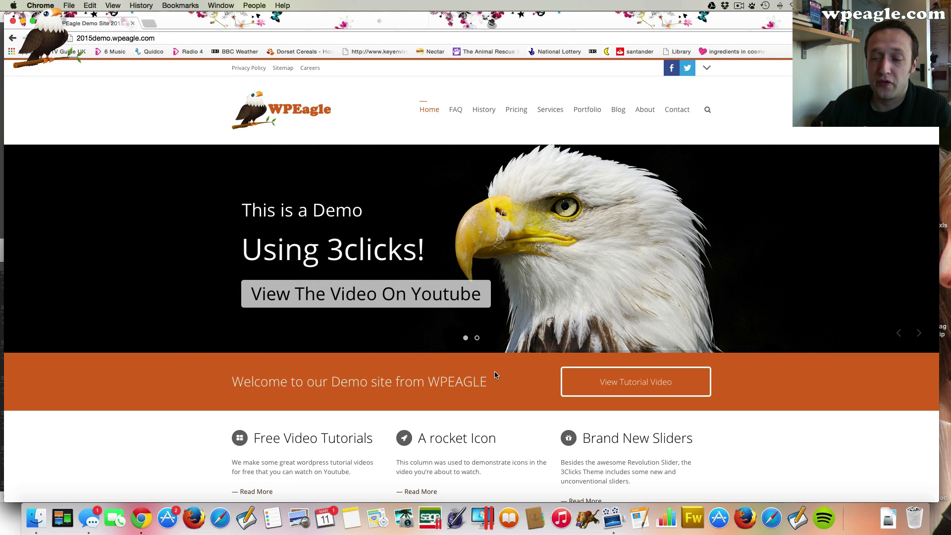
Step: Go to the site's /wp-admin address and log in to the WordPress dashboard
click(305, 39)
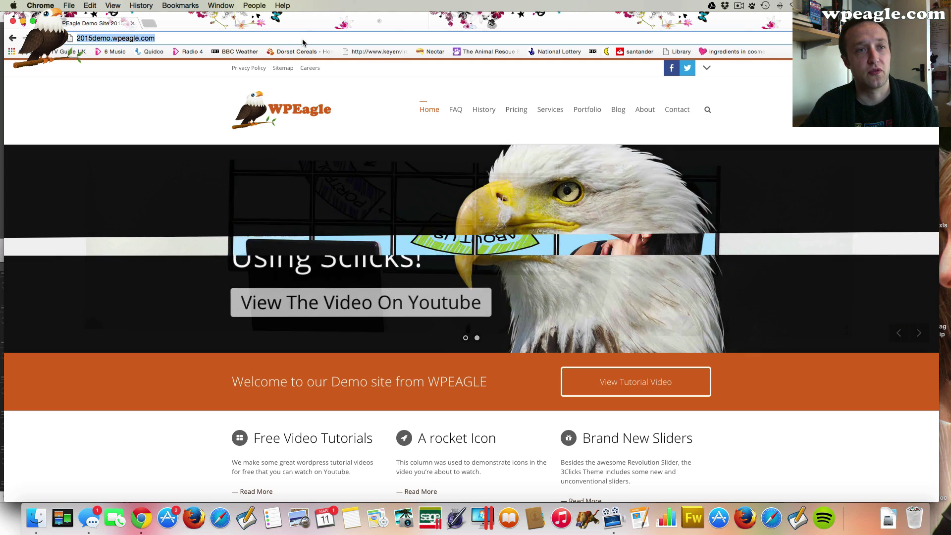
text(/wp-admin/)
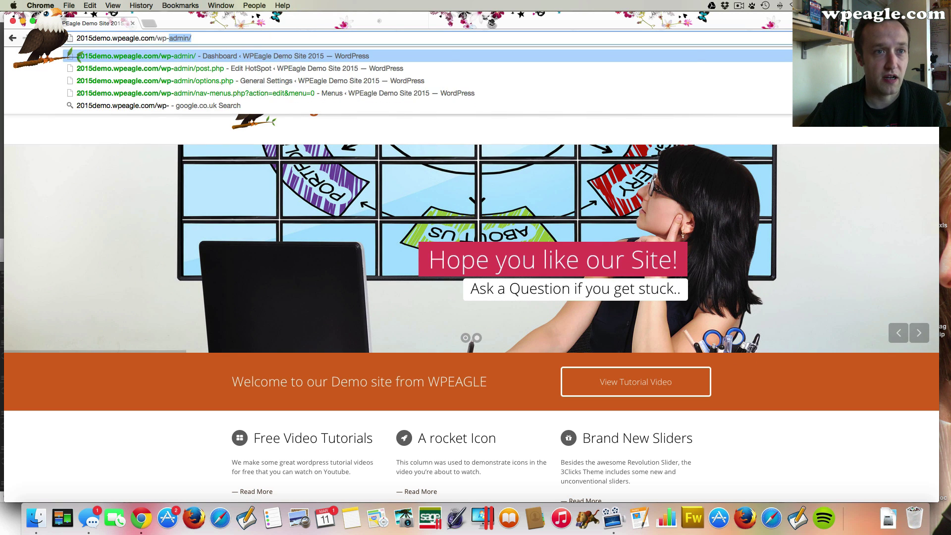
key(Return)
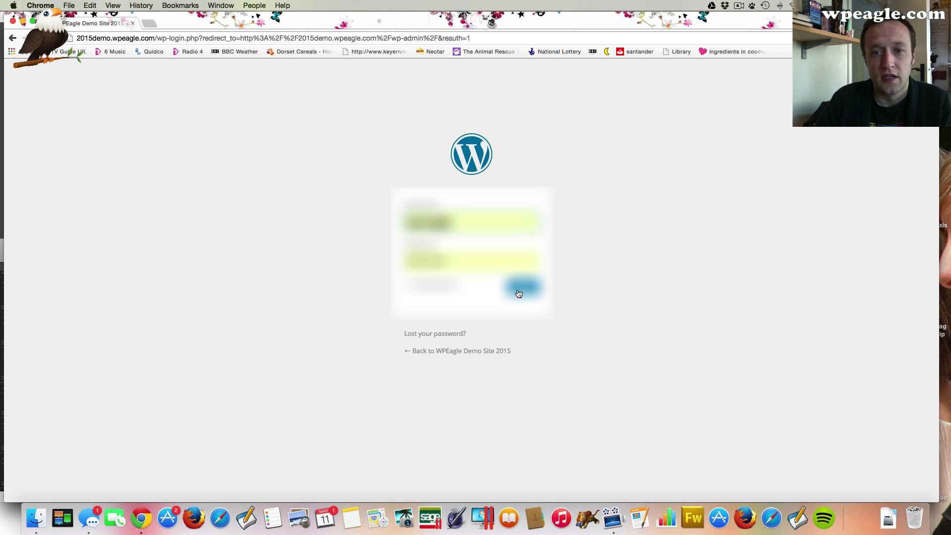
click(518, 293)
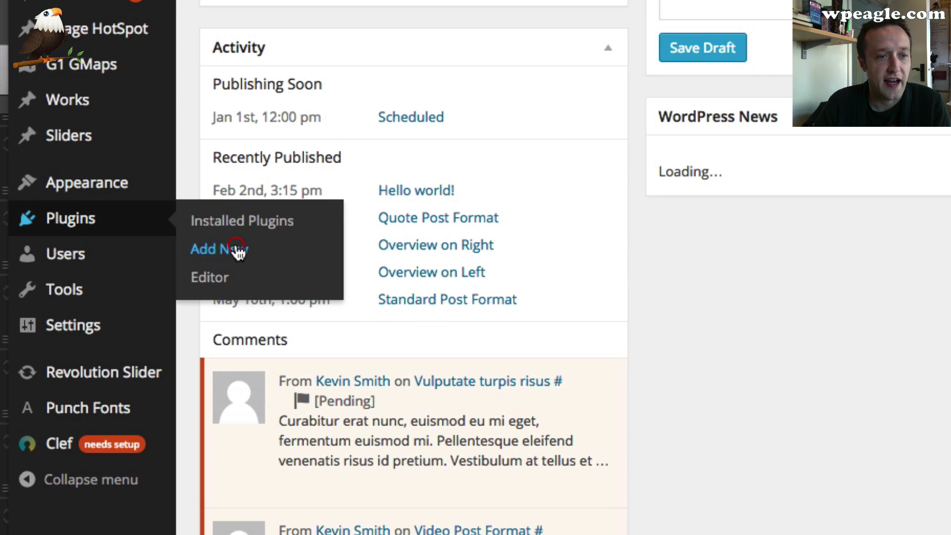
Step: Search Add New plugins for 'wp maintenance' and open WP Maintenance Mode's details
click(238, 253)
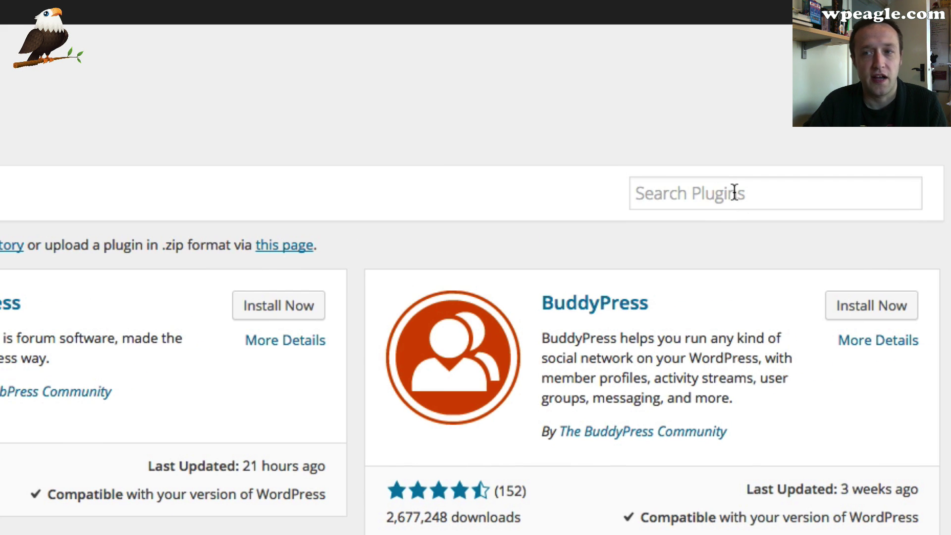
click(734, 185)
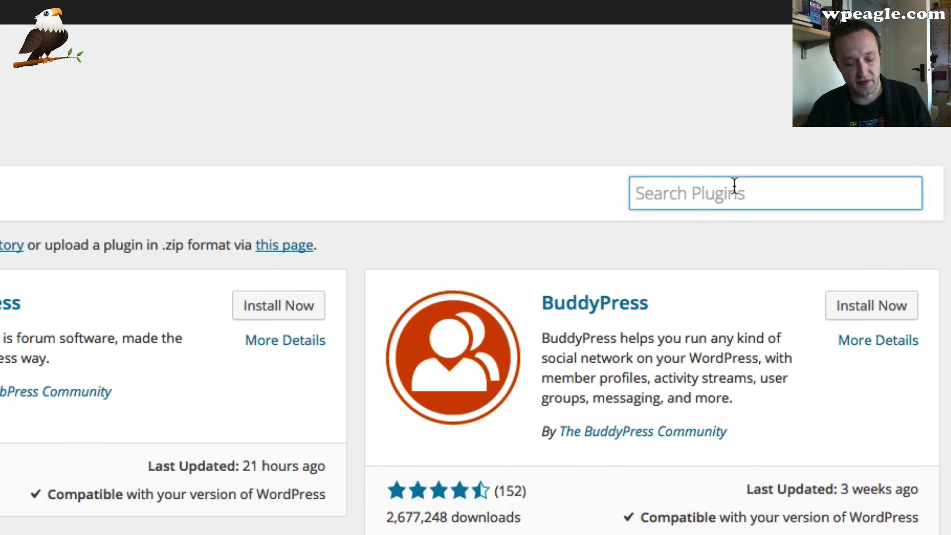
text(wp maintenance)
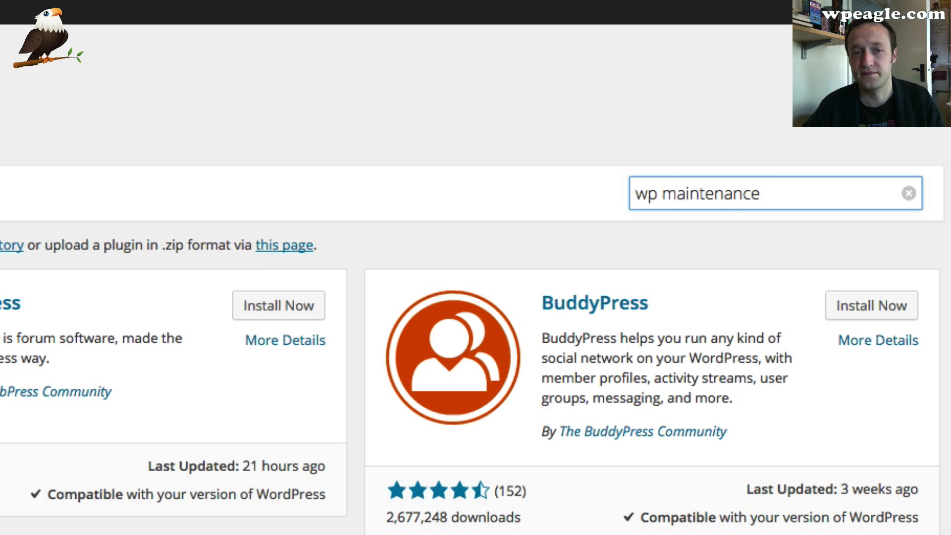
key(Return)
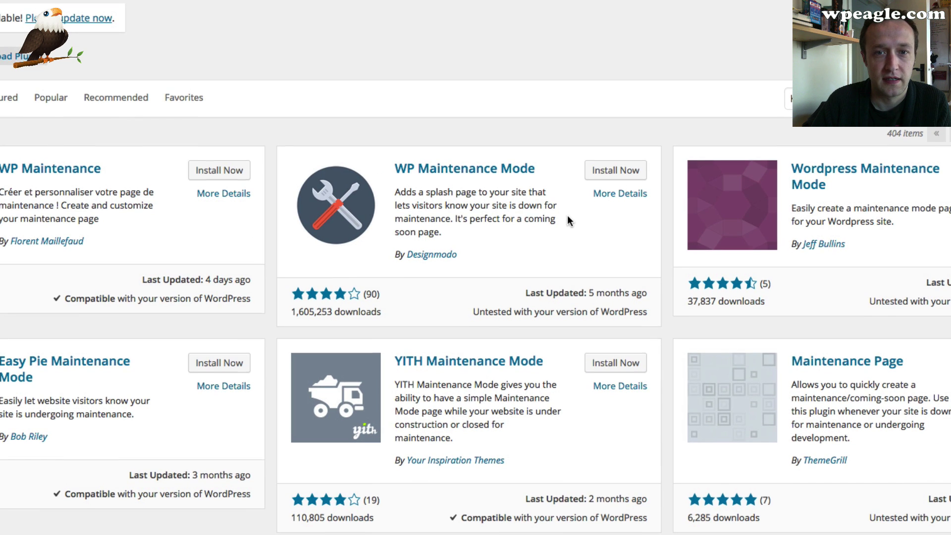
click(508, 166)
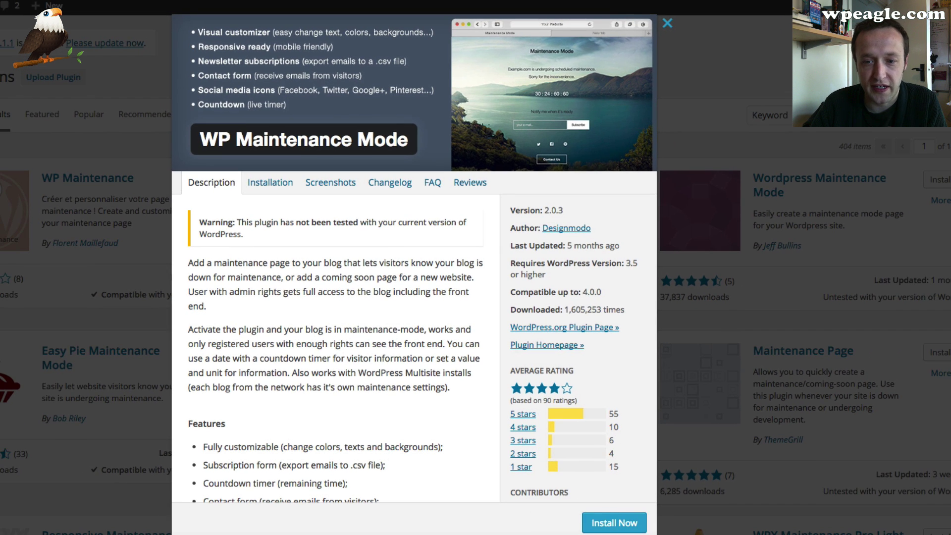
Step: Install the WP Maintenance Mode plugin and activate it
click(605, 524)
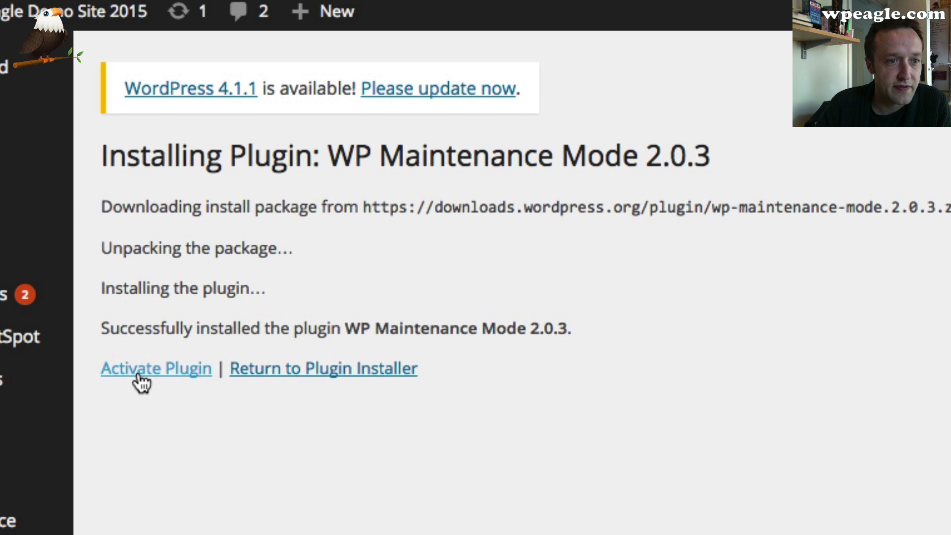
click(141, 379)
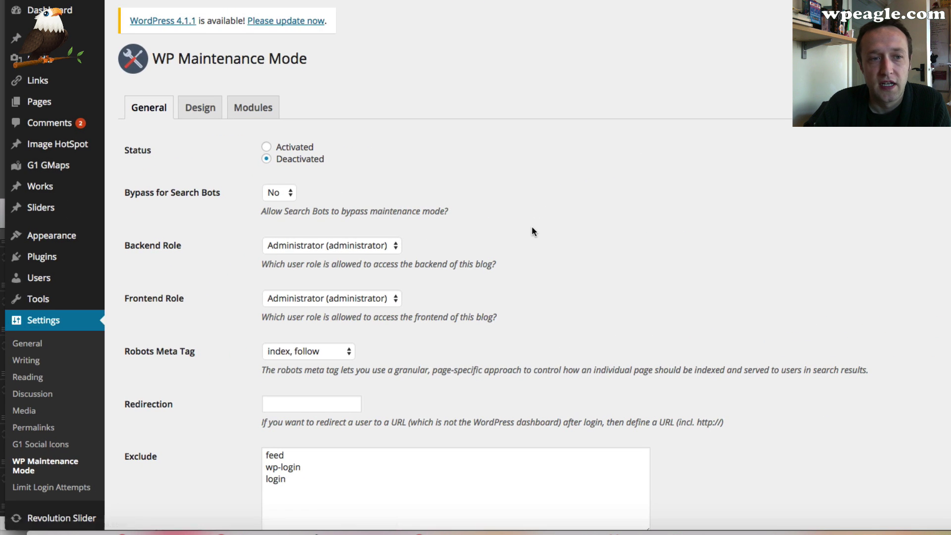
Step: Set the maintenance Status to Activated on the General tab
scroll(531, 225, down, 1)
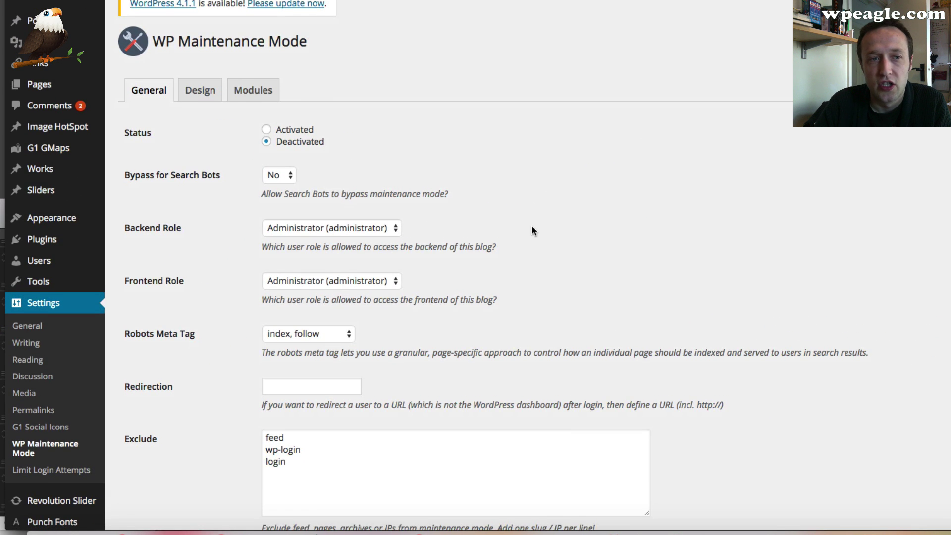
click(272, 130)
scroll(402, 147, down, 1)
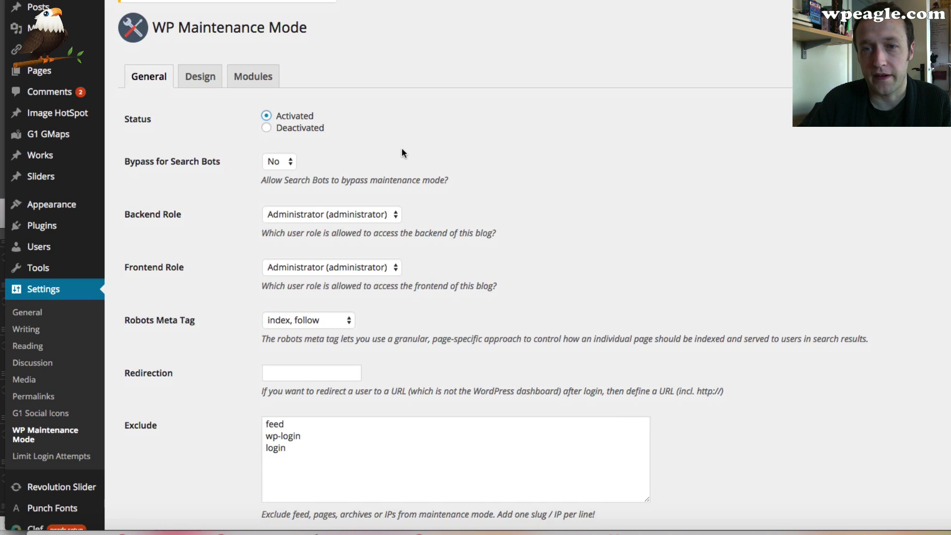
scroll(401, 147, down, 1)
scroll(391, 139, down, 1)
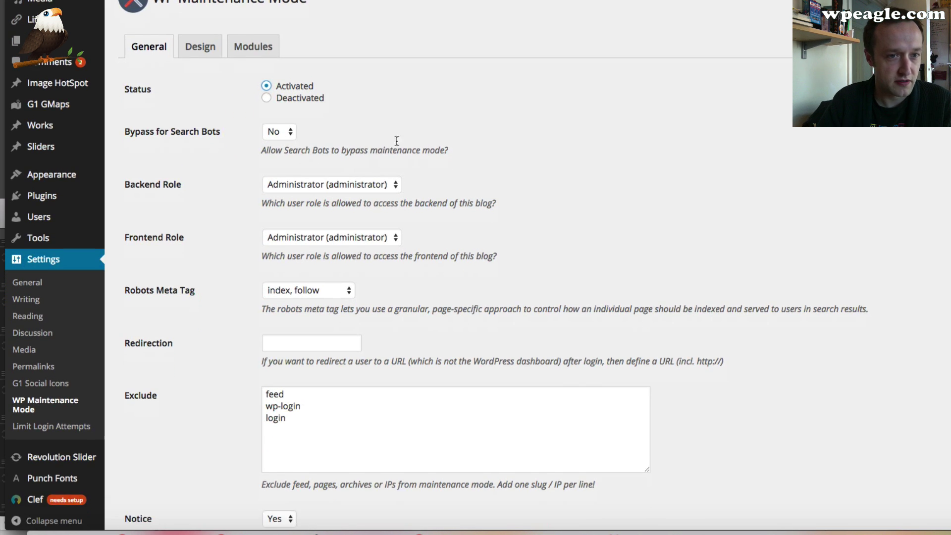
scroll(404, 134, down, 1)
scroll(480, 132, down, 1)
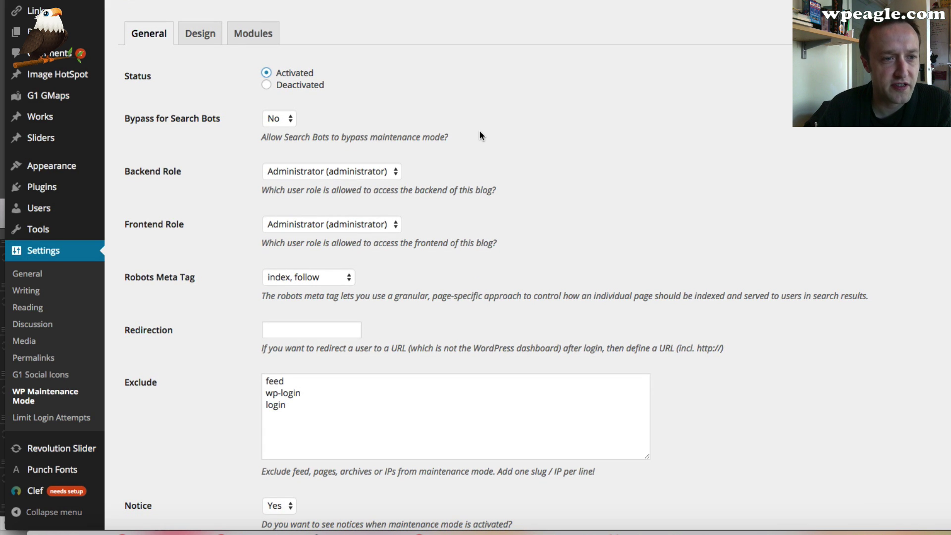
scroll(479, 133, down, 1)
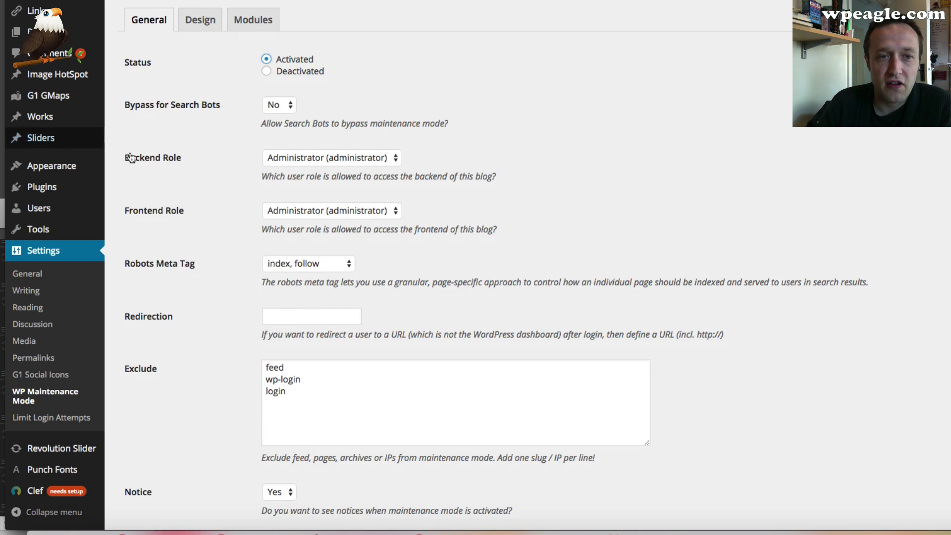
scroll(507, 202, down, 1)
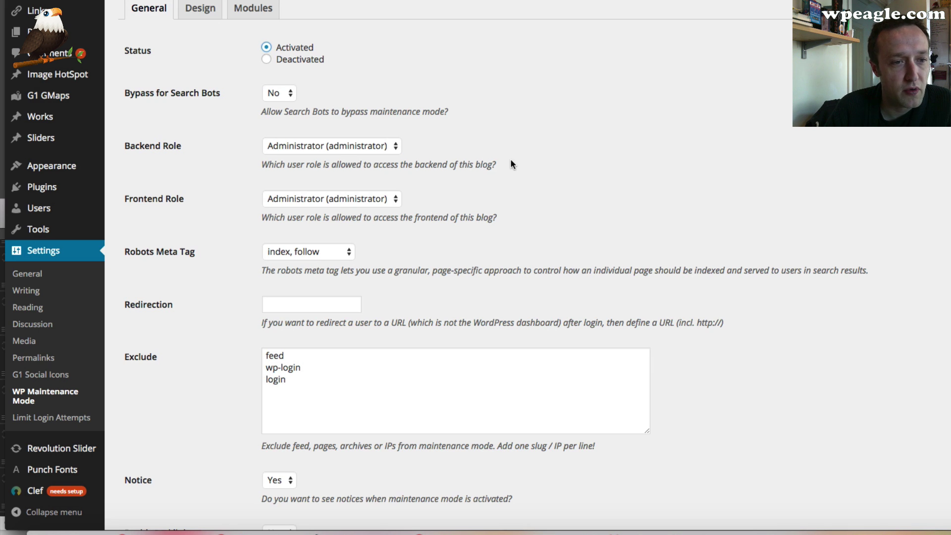
scroll(511, 160, down, 4)
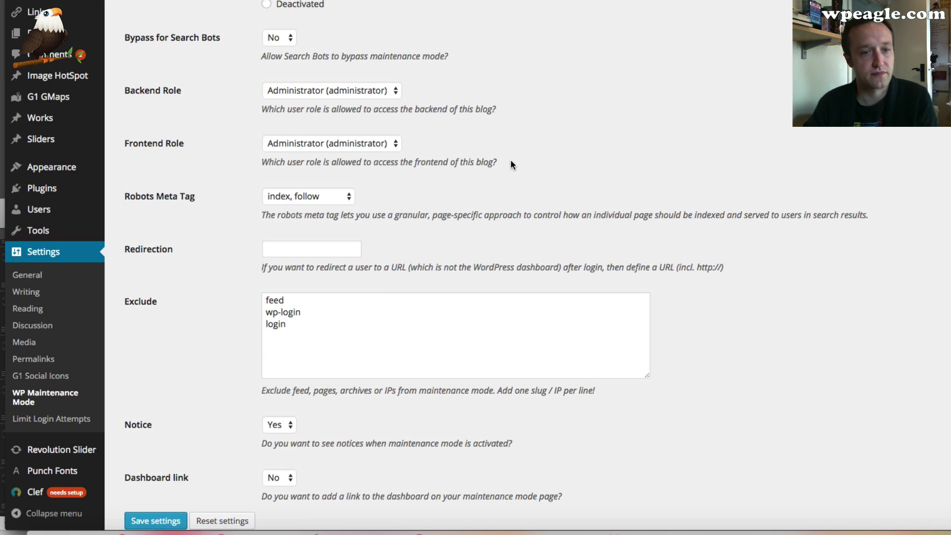
scroll(511, 163, down, 5)
scroll(497, 176, up, 2)
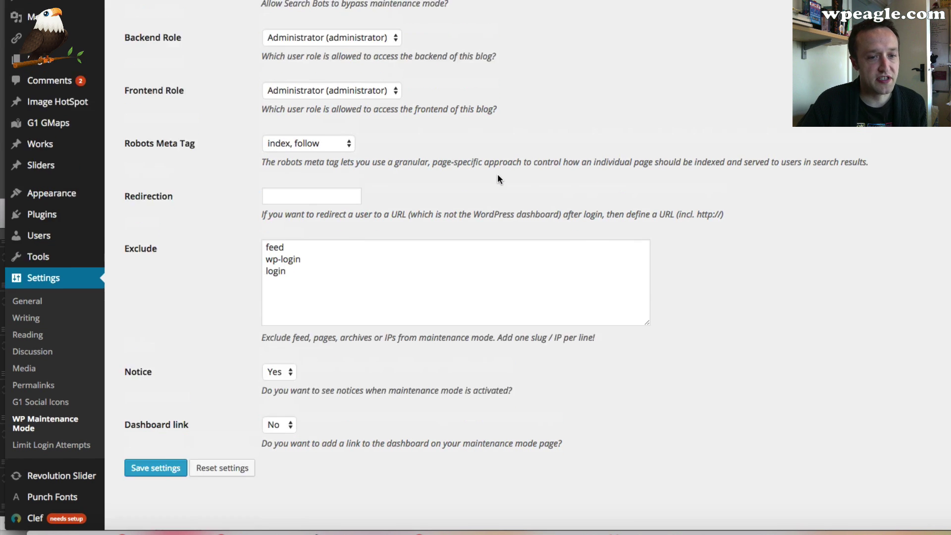
scroll(497, 176, up, 10)
scroll(497, 176, down, 13)
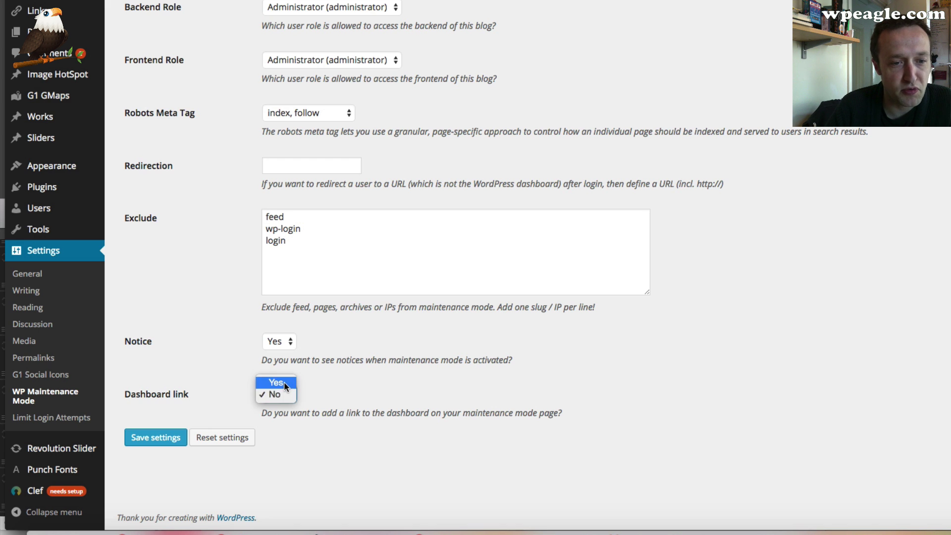
Step: Set Dashboard link to Yes and save the general settings
click(284, 382)
click(155, 438)
scroll(179, 383, up, 3)
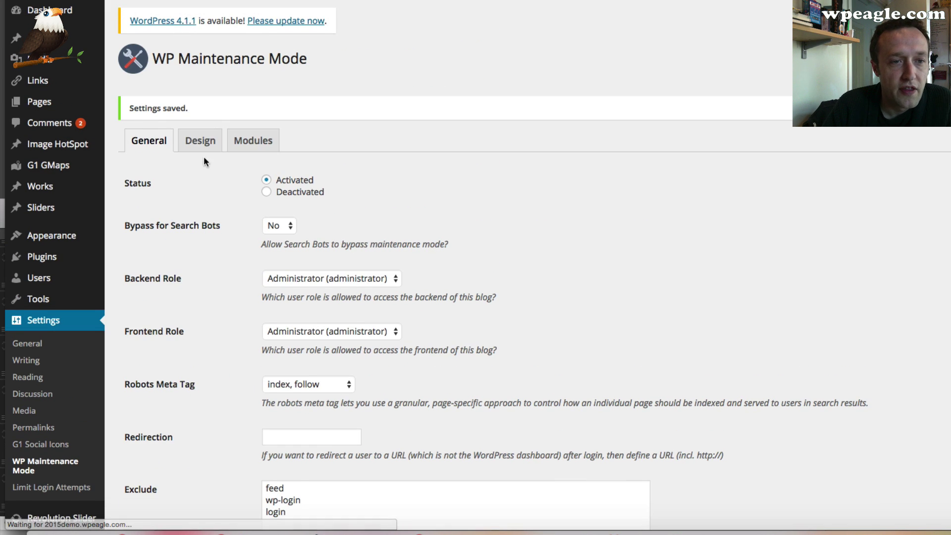
Step: Change the Design tab heading to 'We'll Be Back Soon!'
click(201, 144)
click(366, 156)
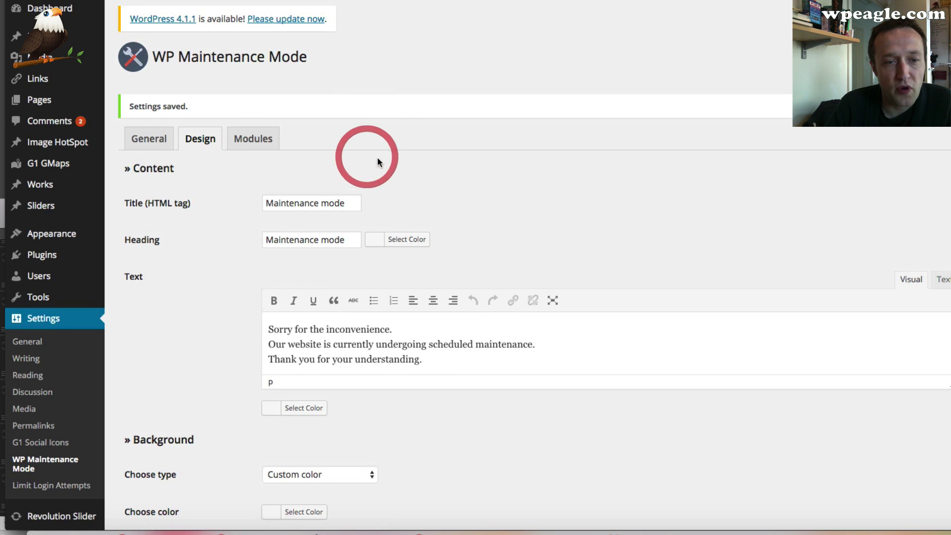
scroll(483, 279, down, 2)
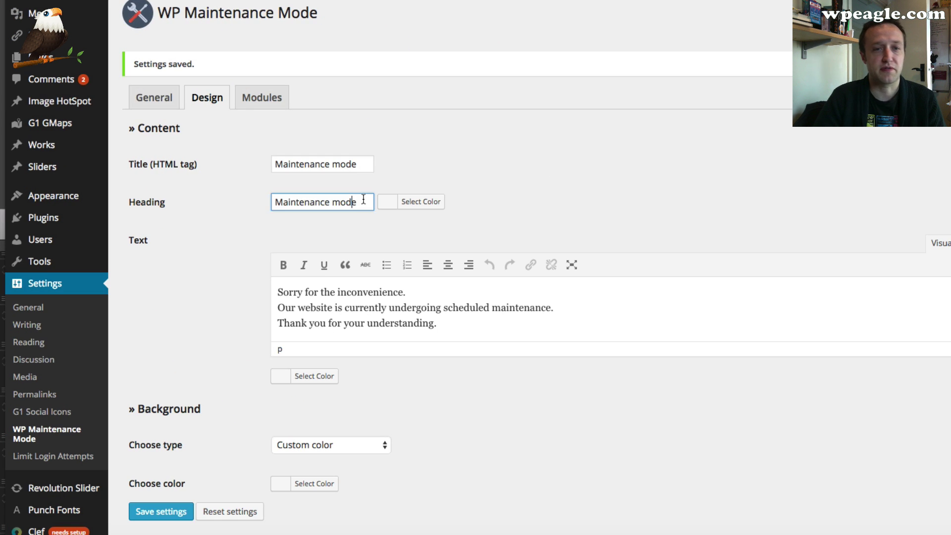
drag(363, 199, 208, 193)
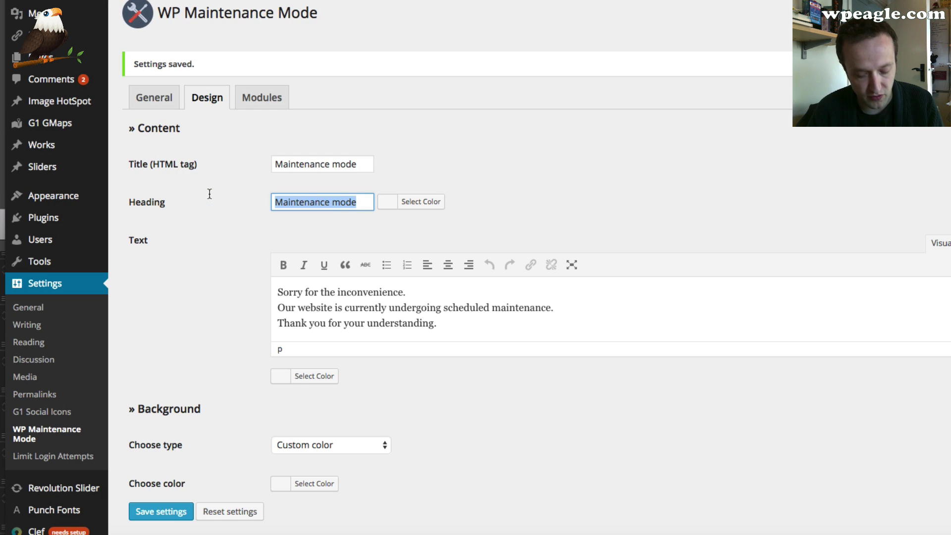
text(We'll Be Back Soon!)
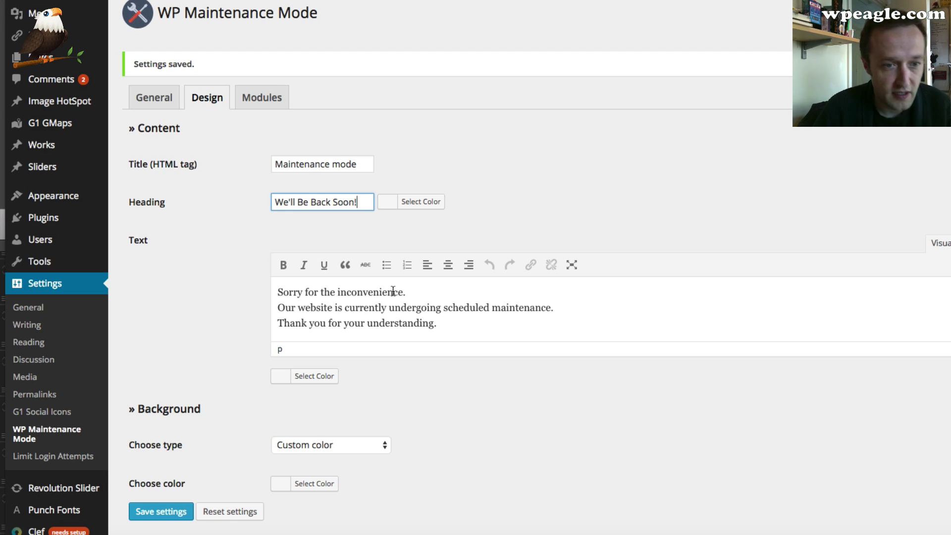
Step: Keep the custom color background and save the design settings
click(473, 319)
scroll(483, 328, down, 1)
scroll(483, 328, down, 2)
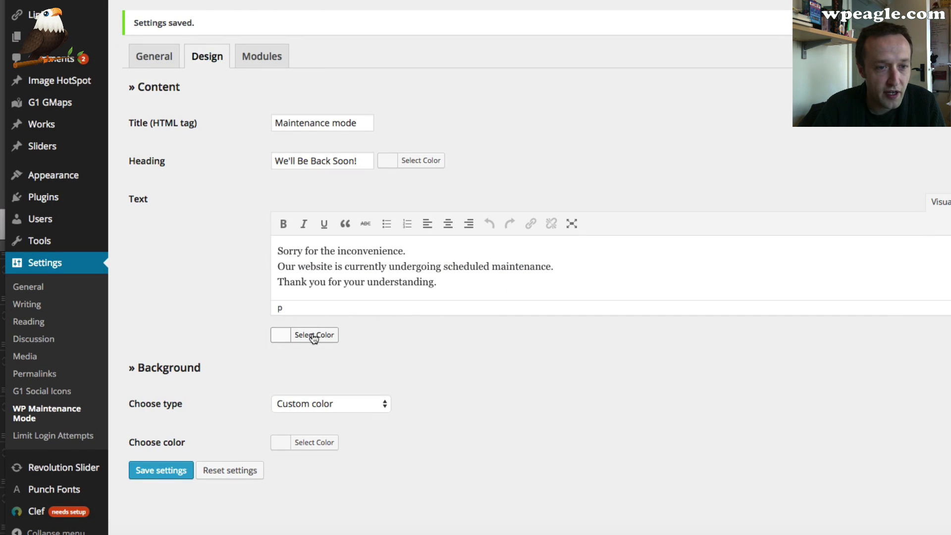
click(321, 402)
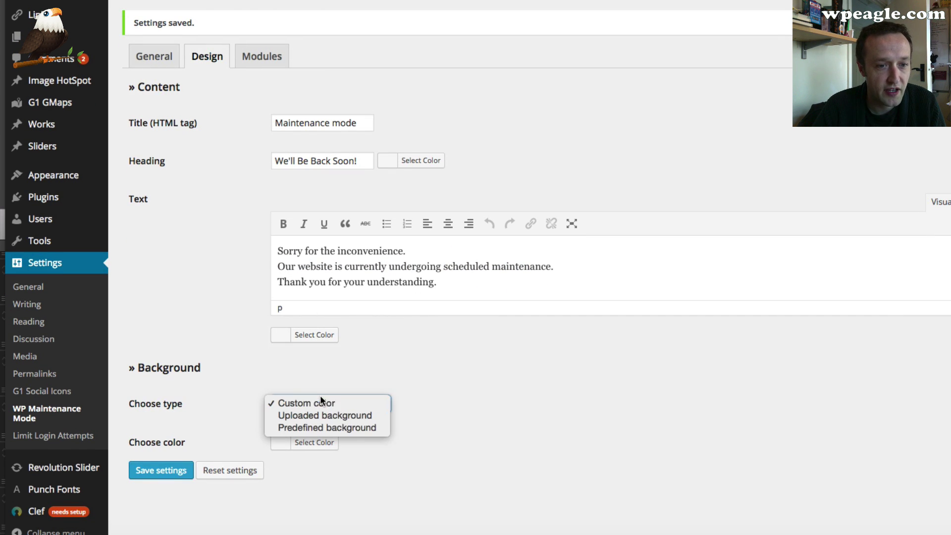
click(430, 390)
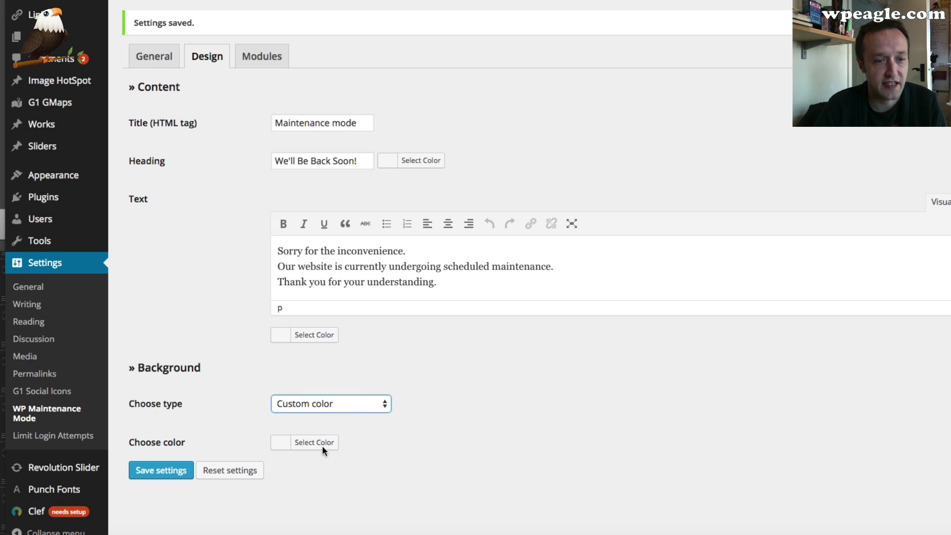
click(154, 473)
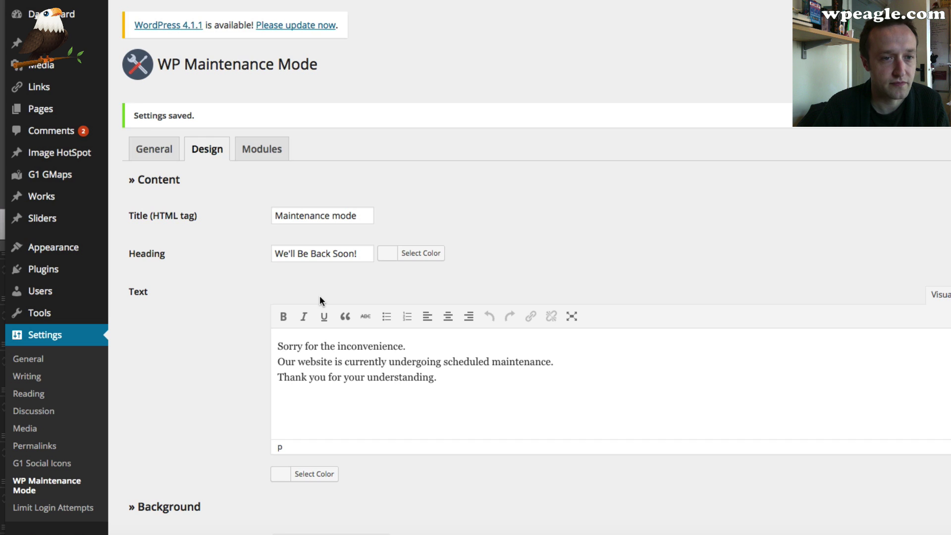
Step: On the Modules tab, set Show countdown and Show subscribe to Yes
click(277, 141)
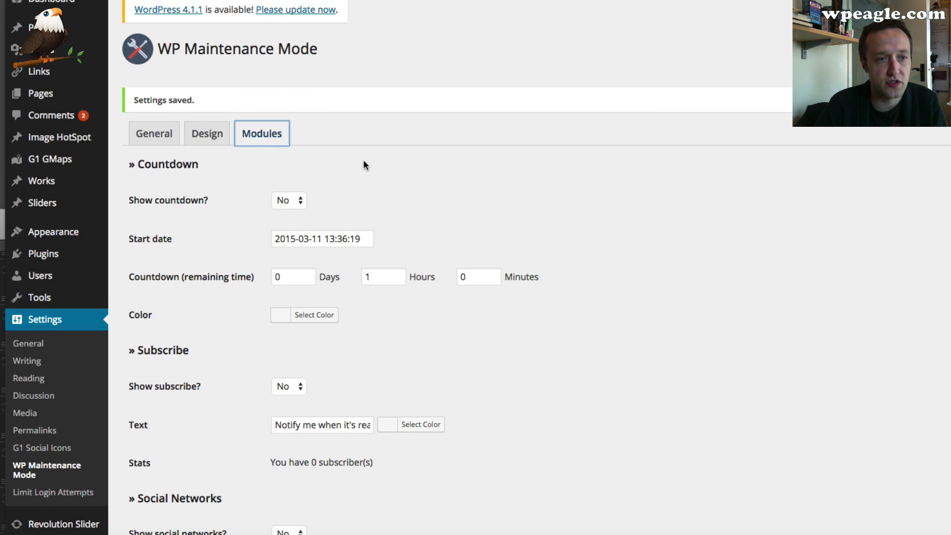
scroll(363, 159, down, 2)
click(287, 149)
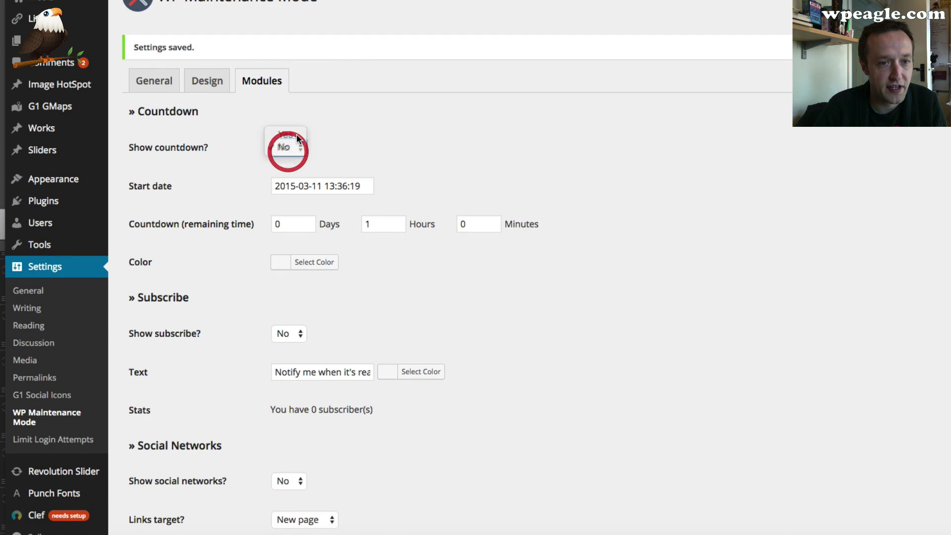
click(296, 134)
scroll(326, 215, down, 1)
scroll(331, 213, down, 1)
scroll(334, 213, down, 1)
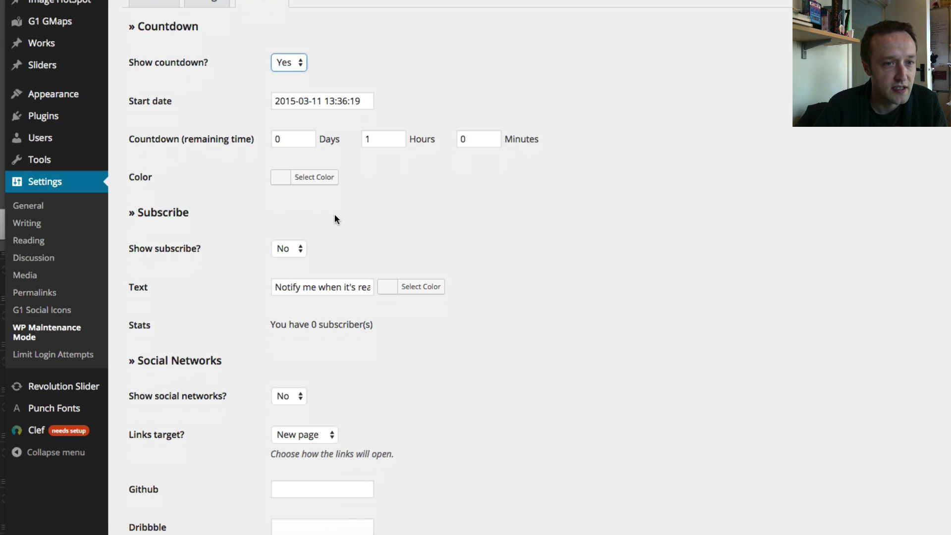
scroll(322, 209, down, 1)
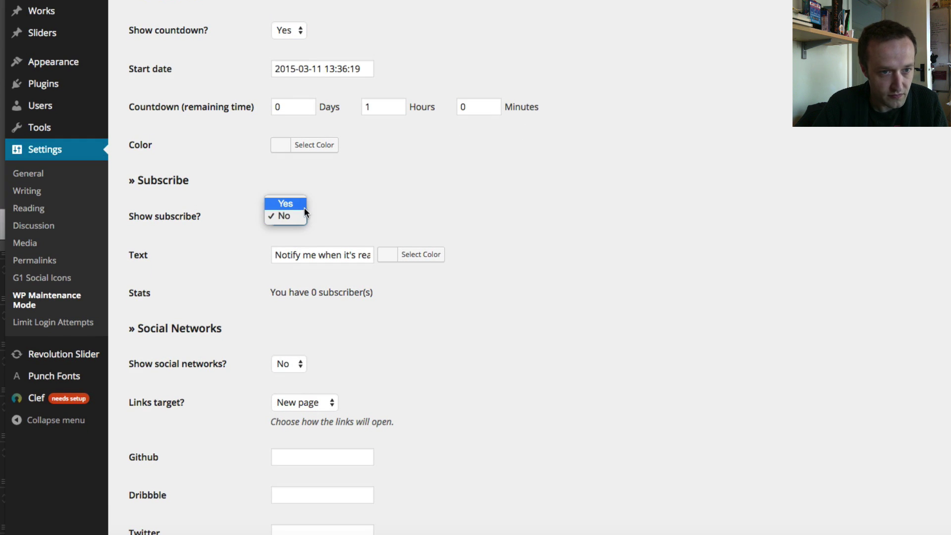
click(296, 205)
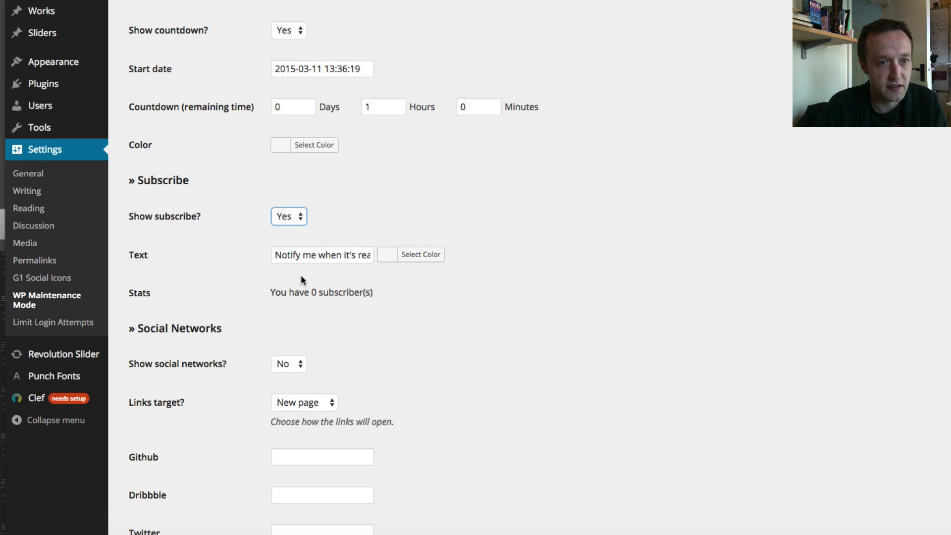
Step: Set Show social networks to Yes and fill in the Facebook link
scroll(303, 275, down, 1)
scroll(303, 276, down, 1)
scroll(293, 273, down, 1)
click(285, 270)
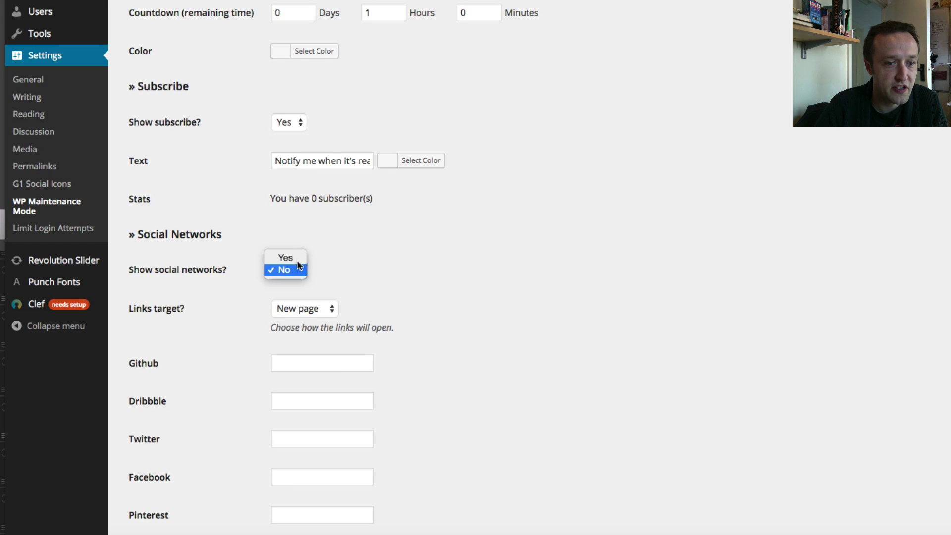
click(298, 255)
scroll(304, 254, down, 2)
scroll(304, 254, down, 2)
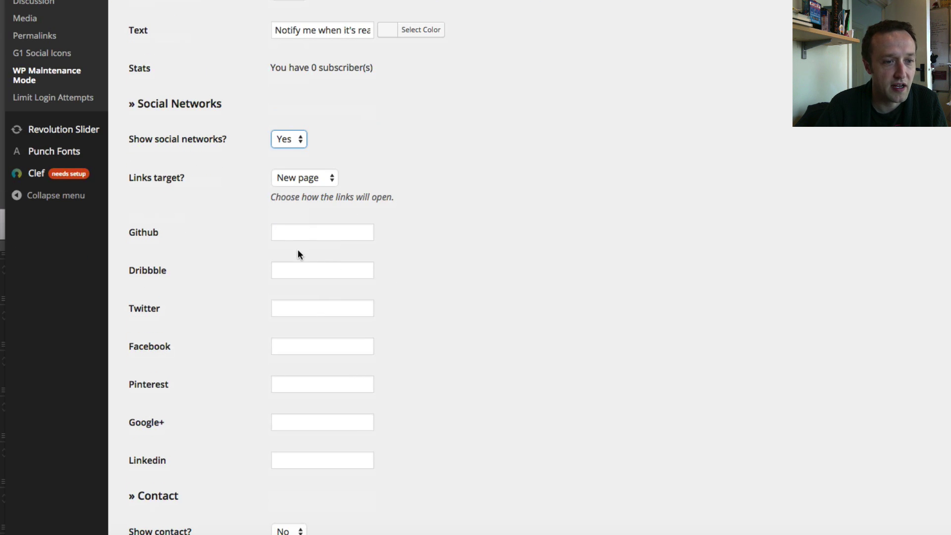
click(336, 346)
text(fac)
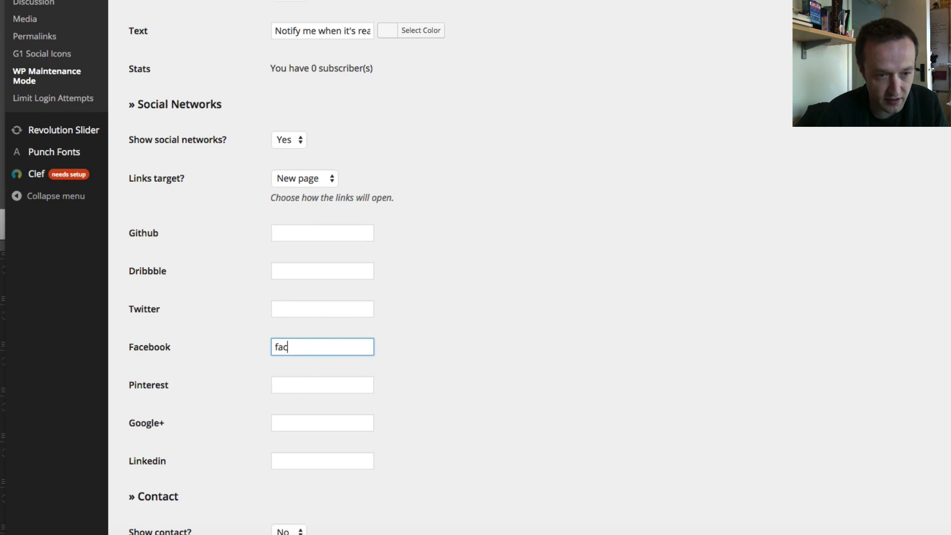
text(ebb)
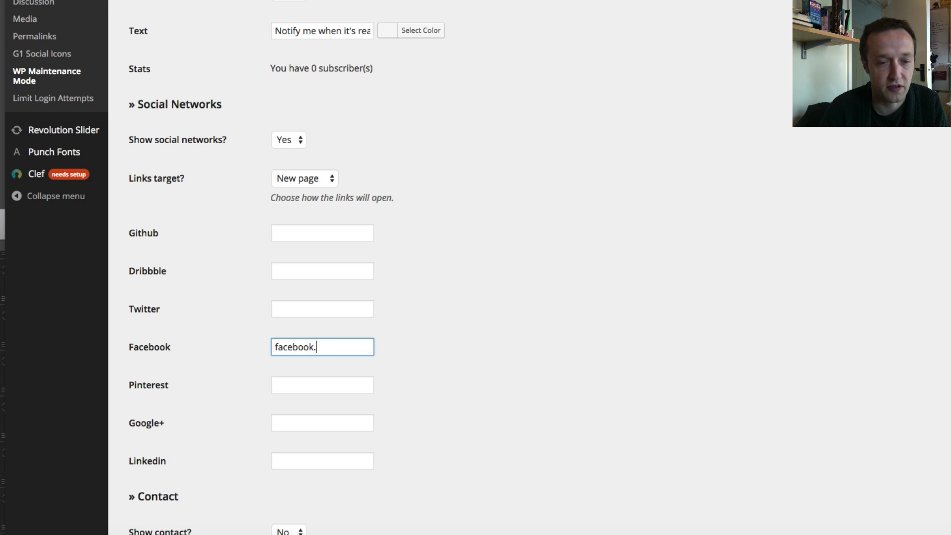
text(com)
key(Tab)
key(Tab)
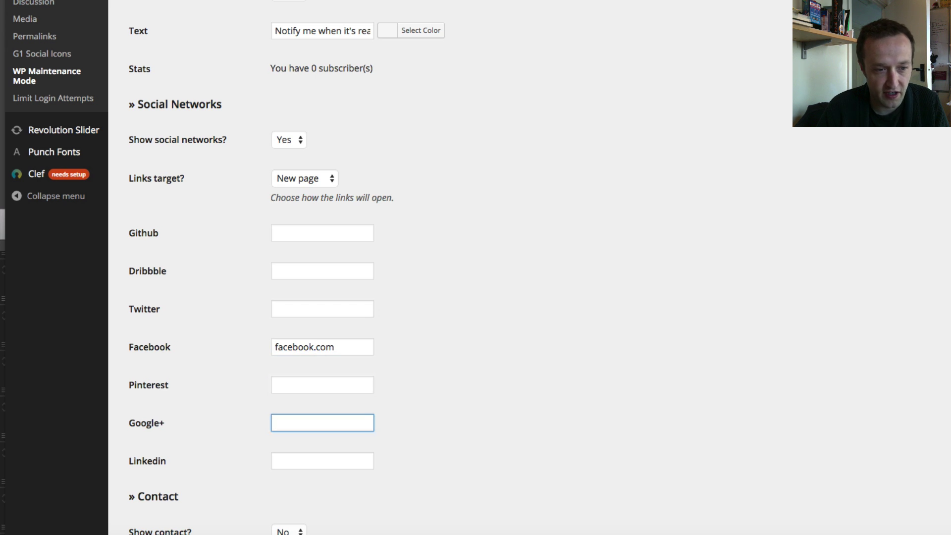
Step: Fill in the Twitter link for the social networks module
scroll(341, 322, up, 1)
click(319, 315)
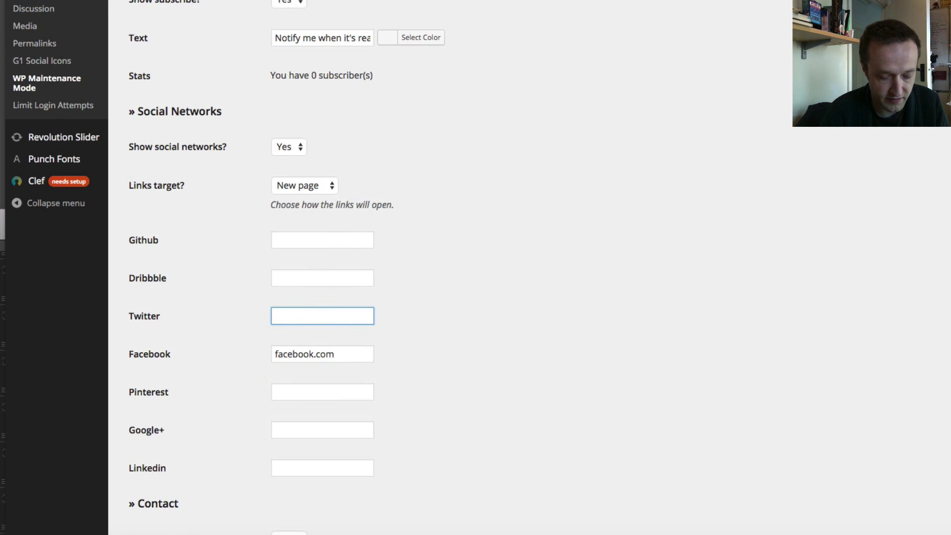
text(twitter.com)
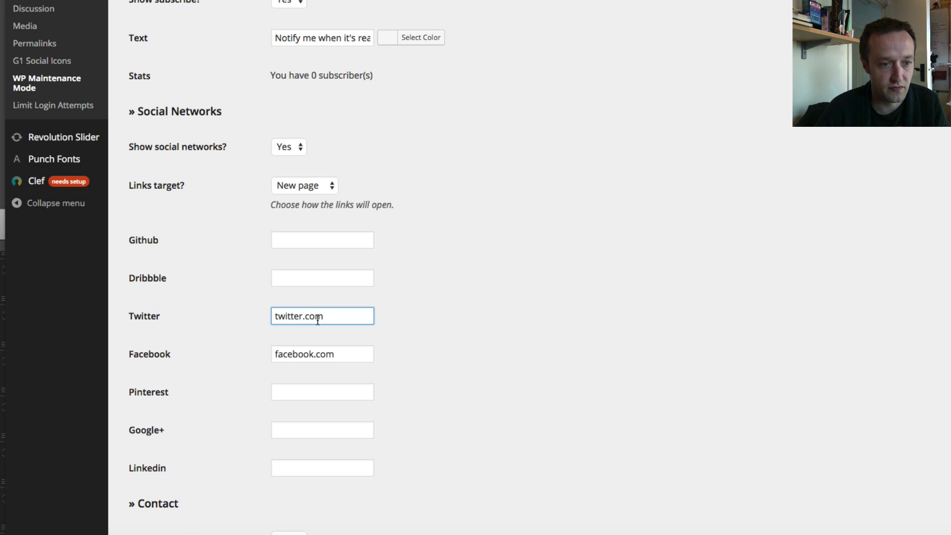
scroll(317, 321, down, 5)
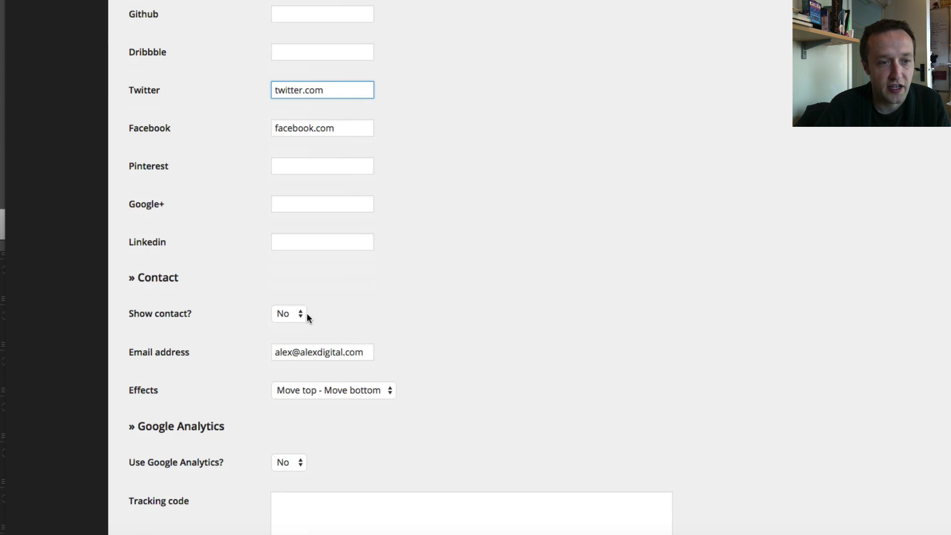
scroll(297, 312, down, 2)
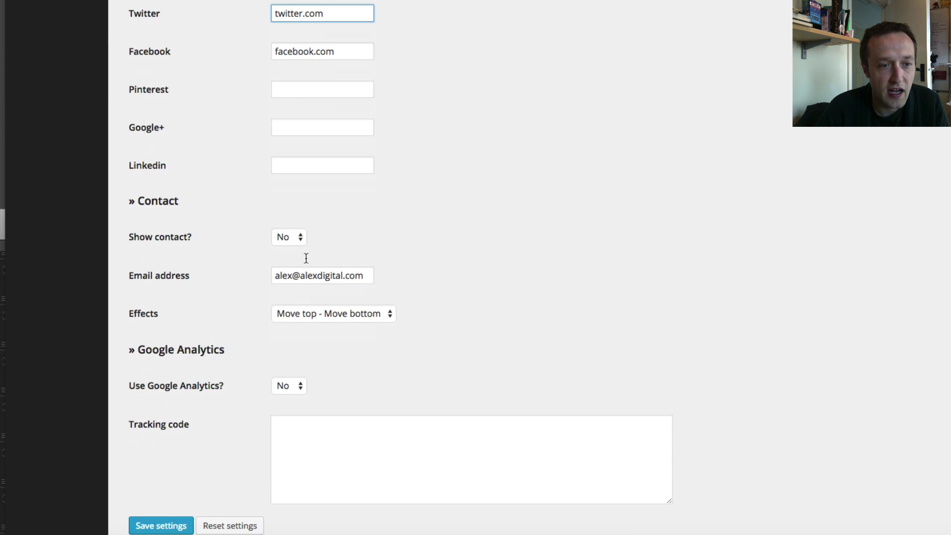
click(294, 238)
triple_click(325, 274)
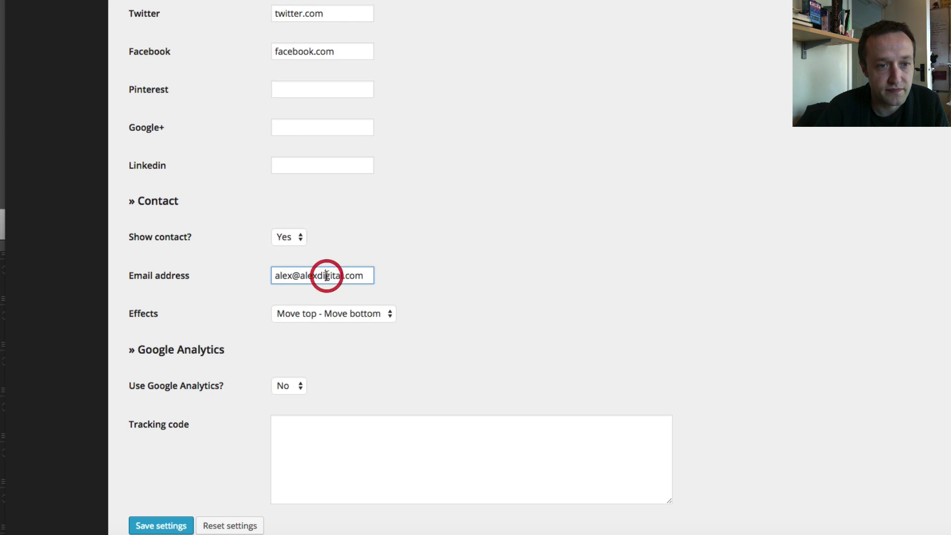
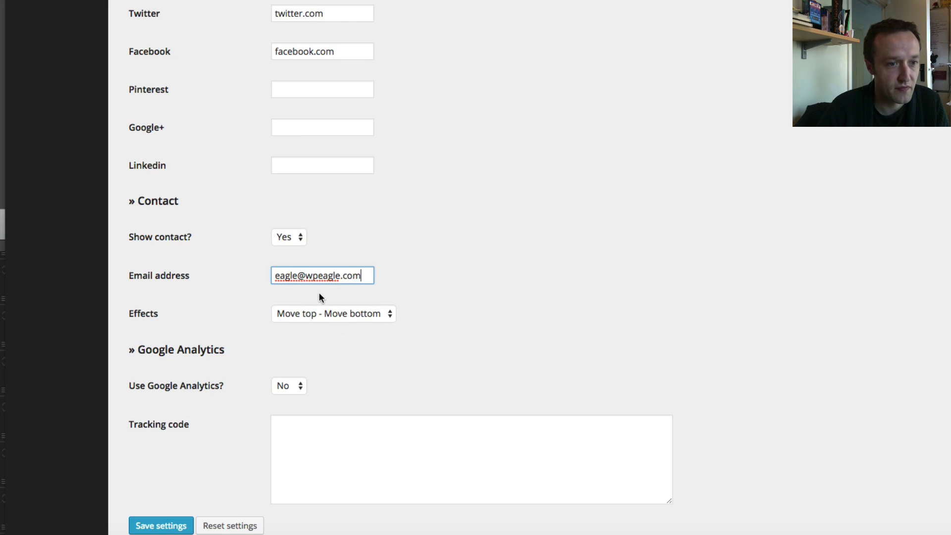
scroll(183, 486, down, 1)
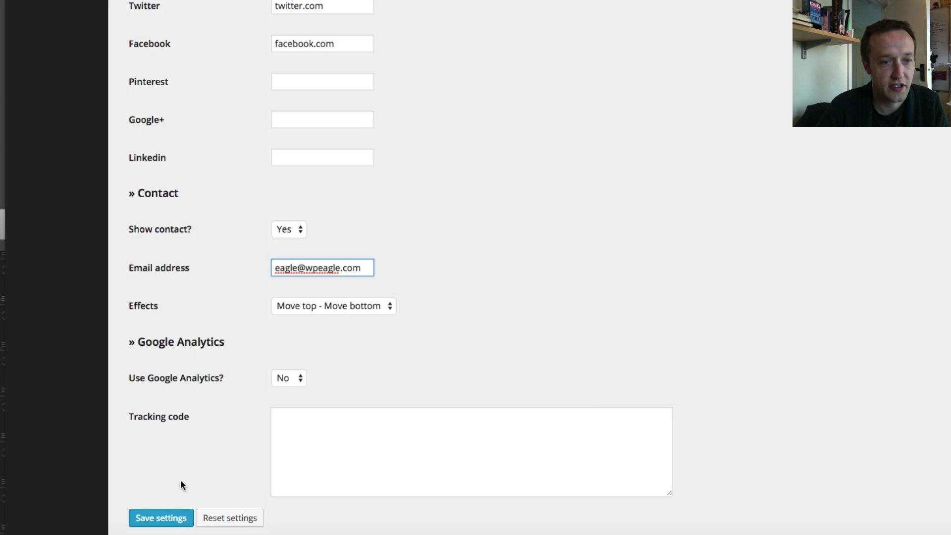
Step: Save the module settings and log out to view the live maintenance page
click(158, 520)
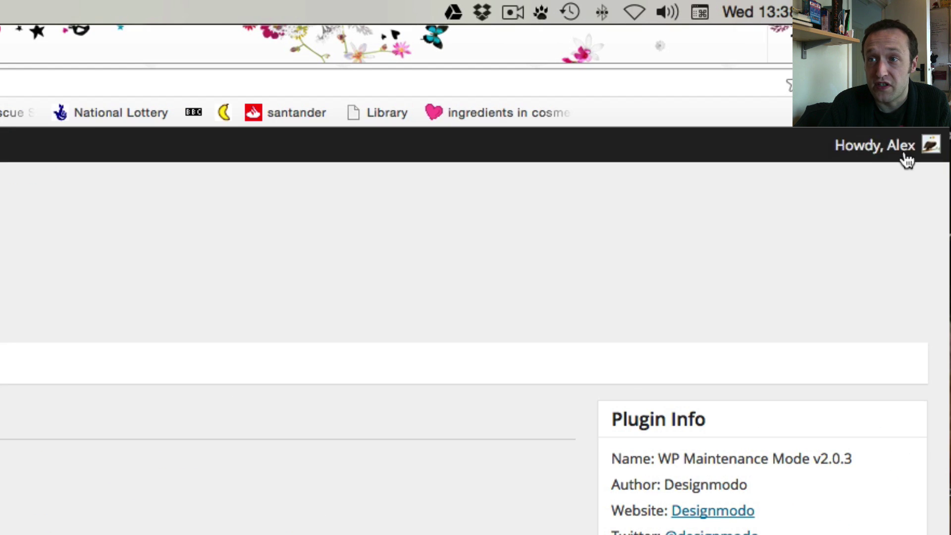
click(792, 275)
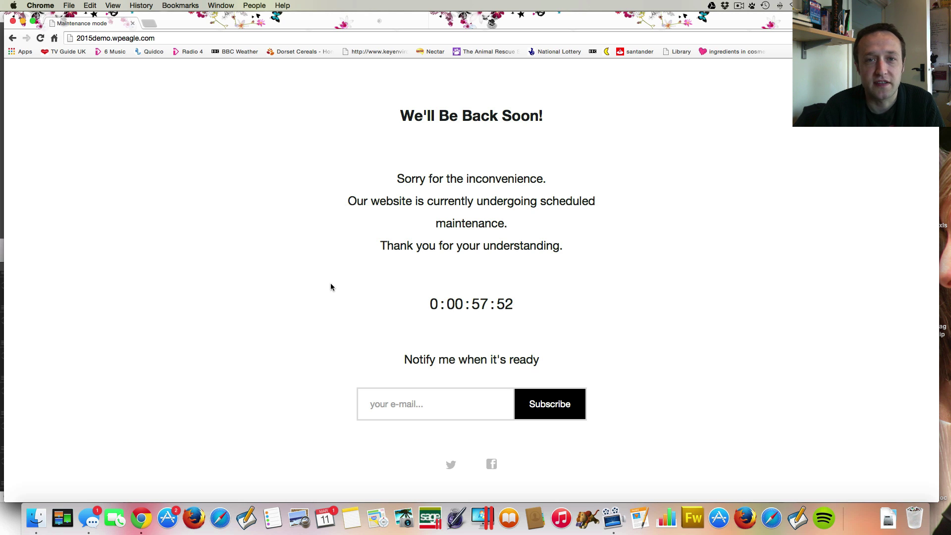
Step: Log back in to the admin through the site's /wp-admin address
click(190, 38)
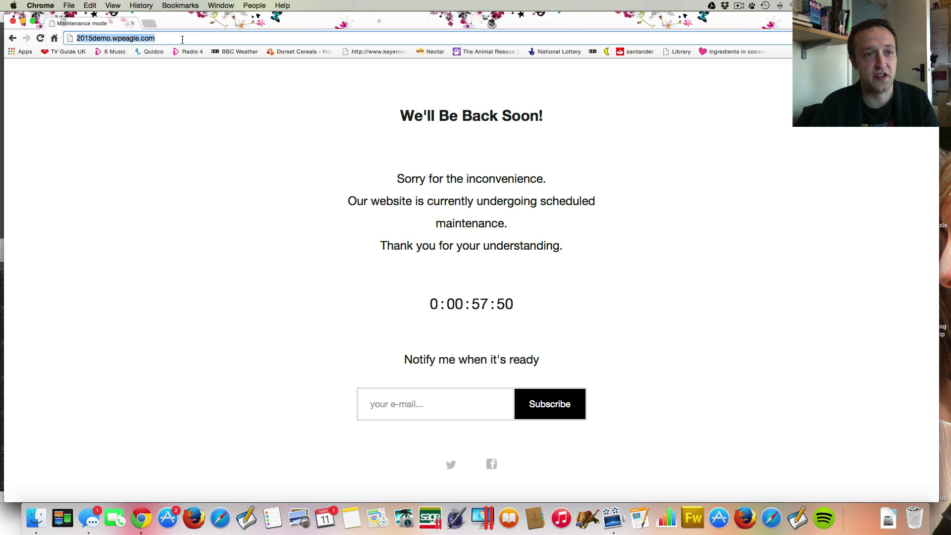
text(/wp)
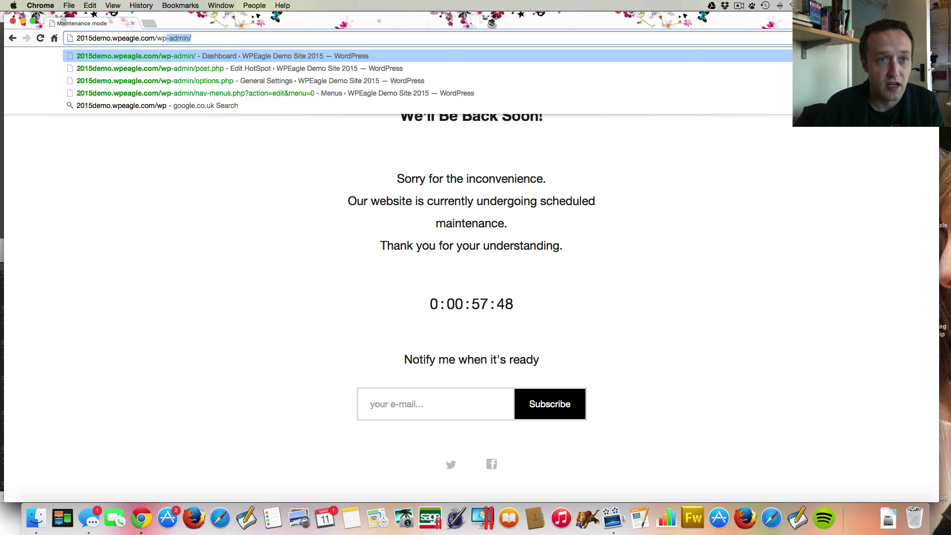
key(Return)
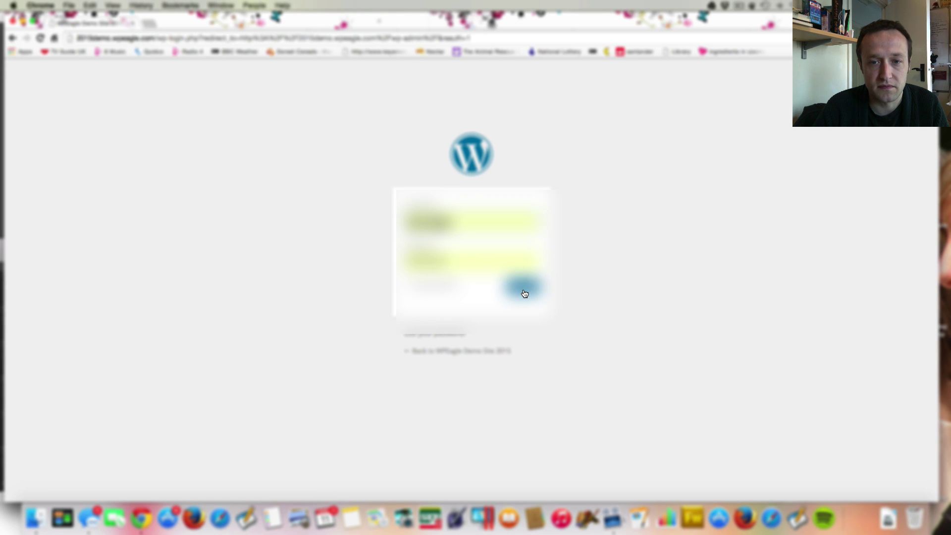
click(525, 293)
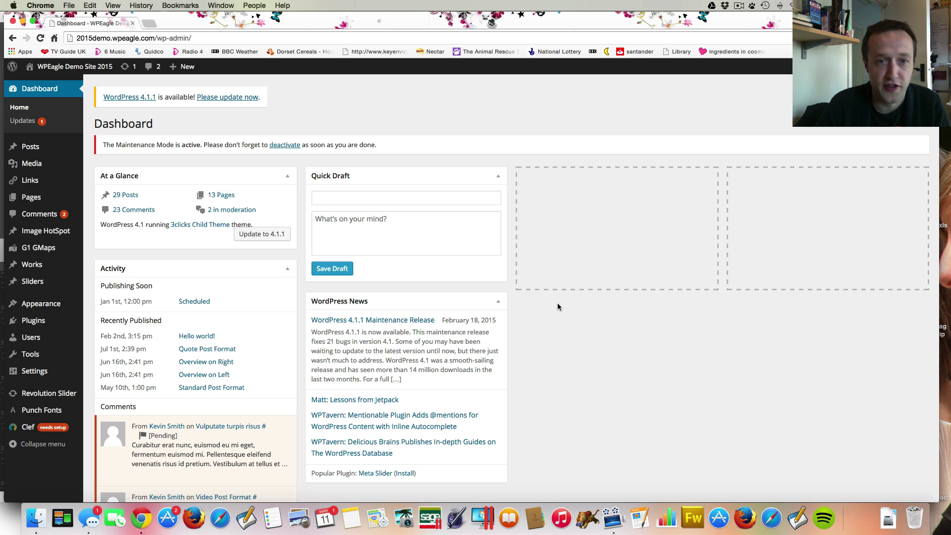
Step: Set the maintenance mode Status to Deactivated and save
scroll(557, 306, down, 10)
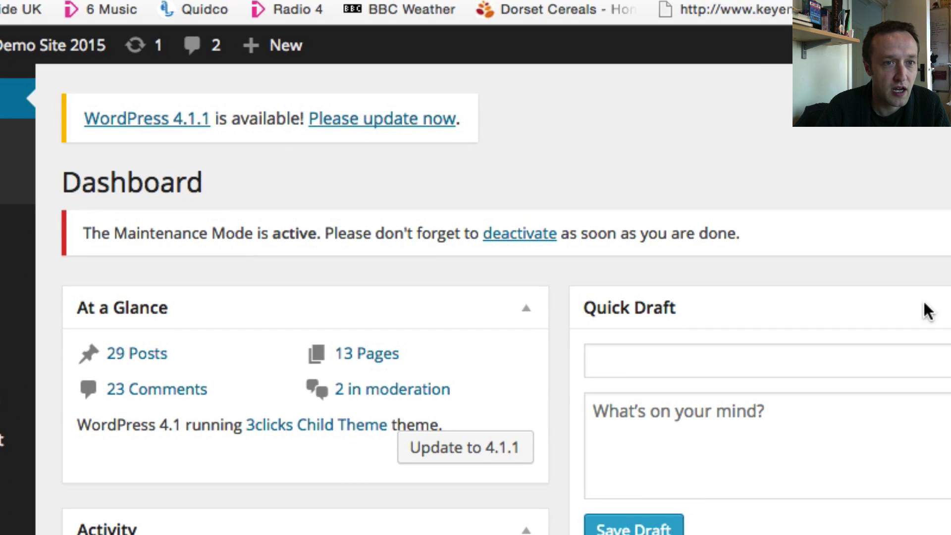
click(536, 239)
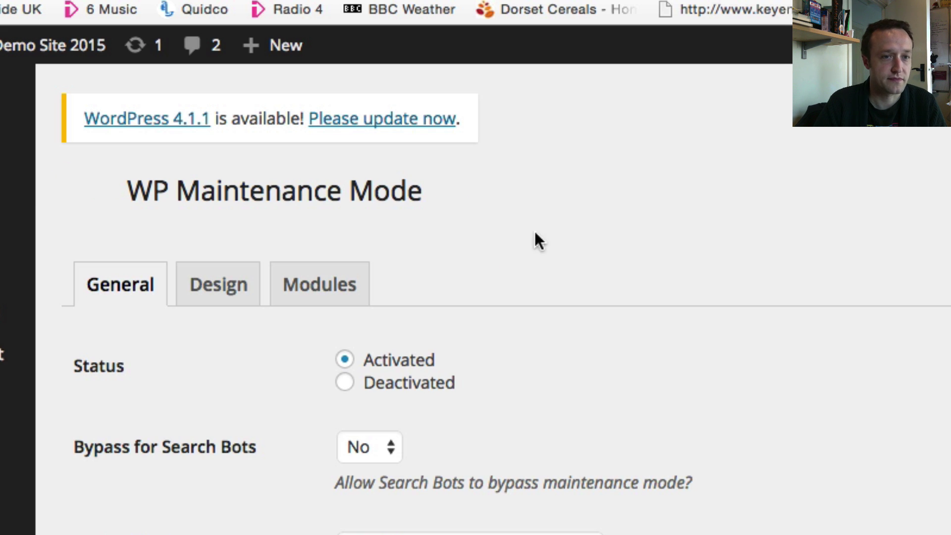
click(345, 383)
scroll(459, 380, down, 5)
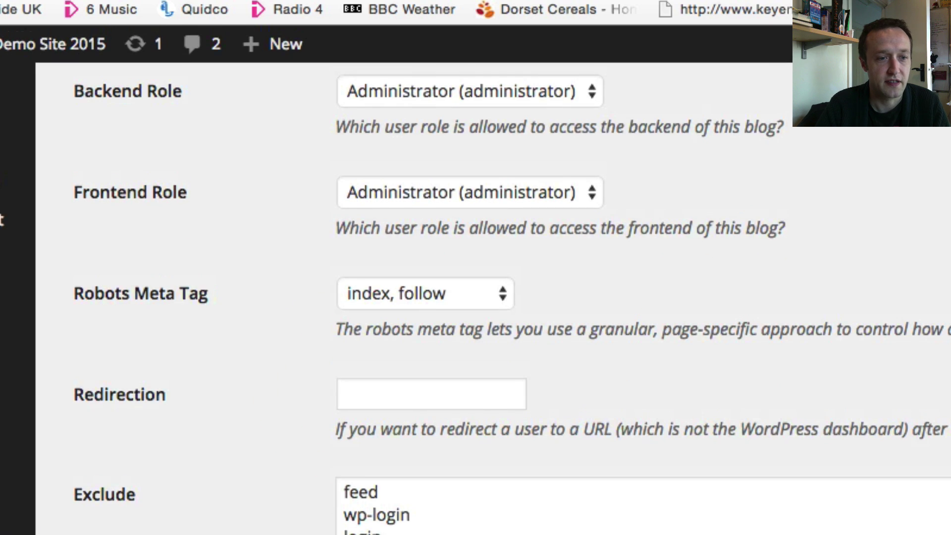
click(130, 503)
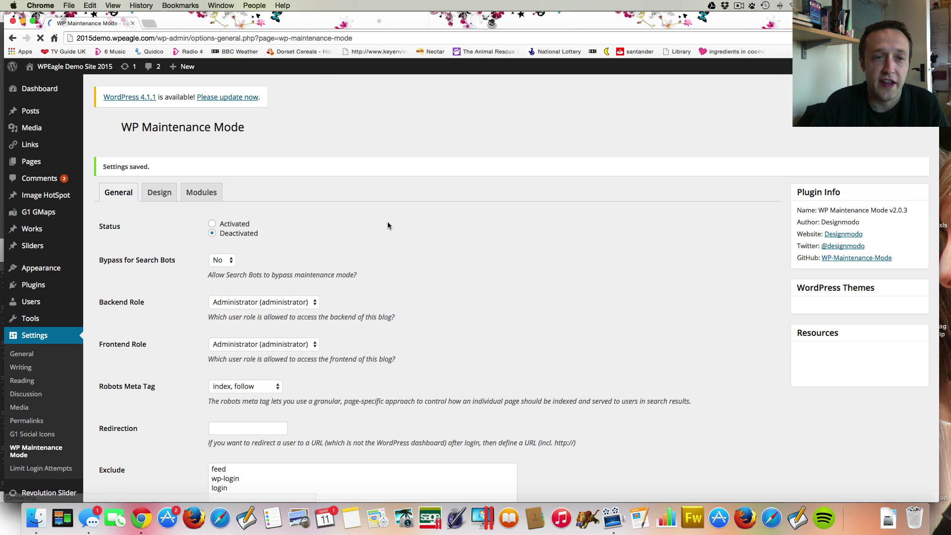